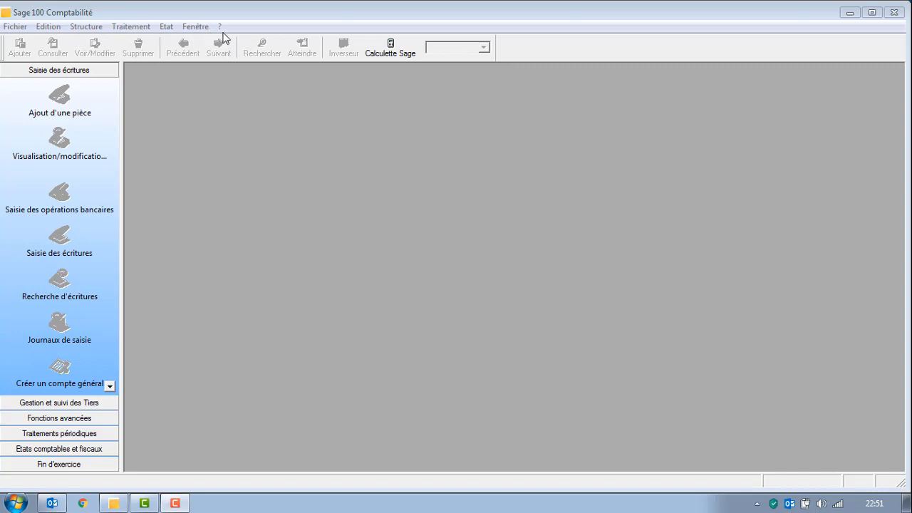
Step: Start creating a new accounting file for the company Bonbonitas
{"action": "left_click", "coordinate": [16, 27]}
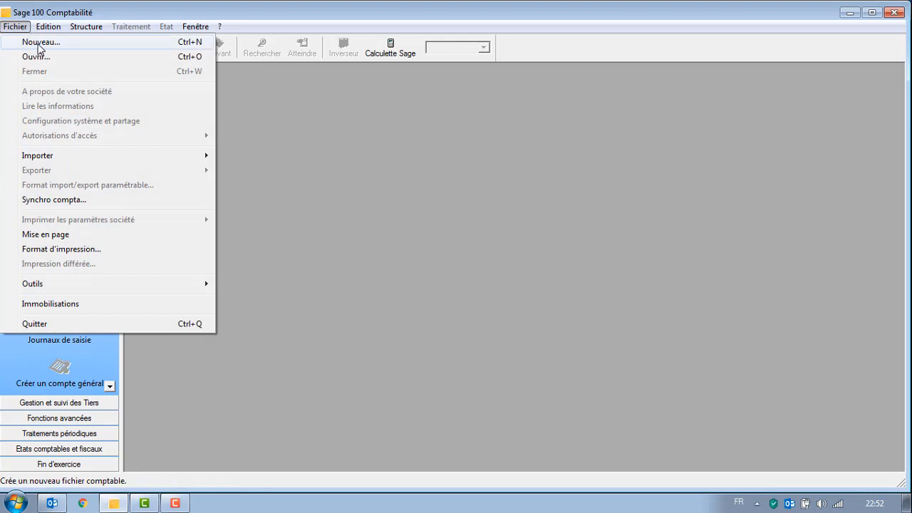
{"action": "left_click", "coordinate": [38, 44]}
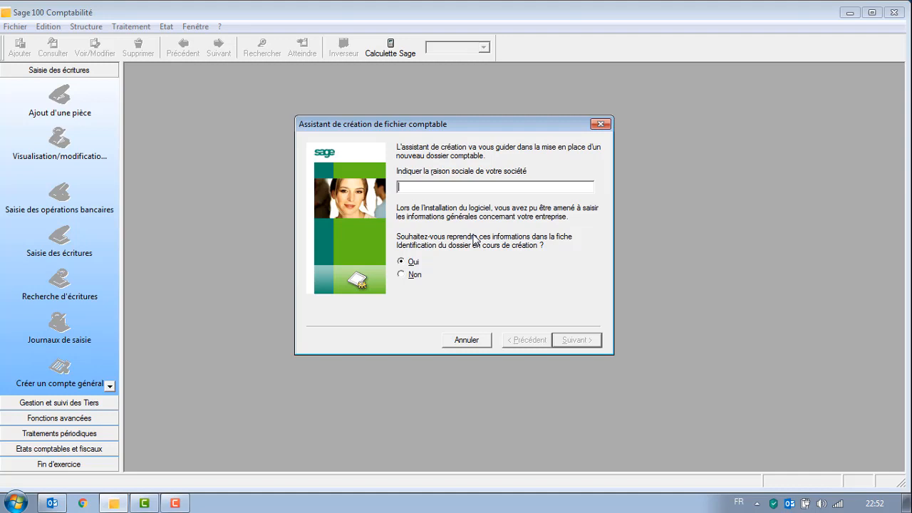
{"action": "type", "text": "Bonbono"}
{"action": "key", "text": "BackSpace"}
{"action": "type", "text": "itas"}
{"action": "left_click", "coordinate": [583, 341]}
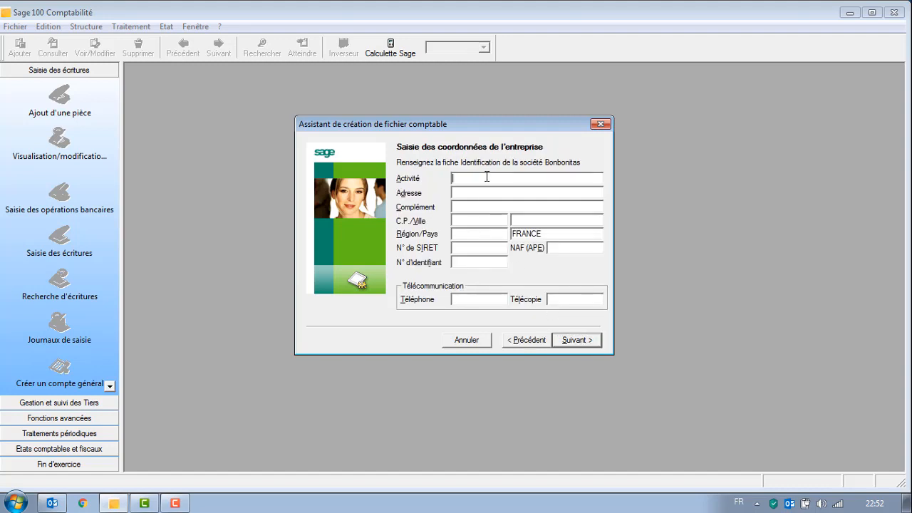
Step: Enter "commercialisation des repas bio" as the company's activity and fill in its street address
{"action": "type", "text": "commercial"}
{"action": "type", "text": "isation des repas bio"}
{"action": "left_click", "coordinate": [470, 192]}
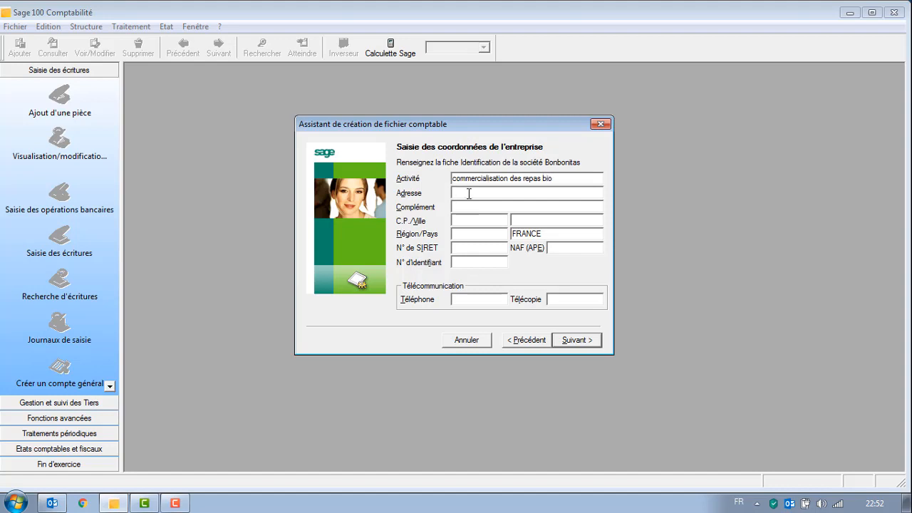
{"action": "type", "text": "n01"}
{"action": "type", "text": " qu"}
{"action": "key", "text": "BackSpace"}
{"action": "type", "text": "uat"}
{"action": "key", "text": "BackSpace"}
{"action": "type", "text": "rtier industriel"}
Step: Fill in the company's postal code and city
{"action": "left_click", "coordinate": [456, 207]}
{"action": "type", "text": "46000"}
{"action": "left_click", "coordinate": [539, 219]}
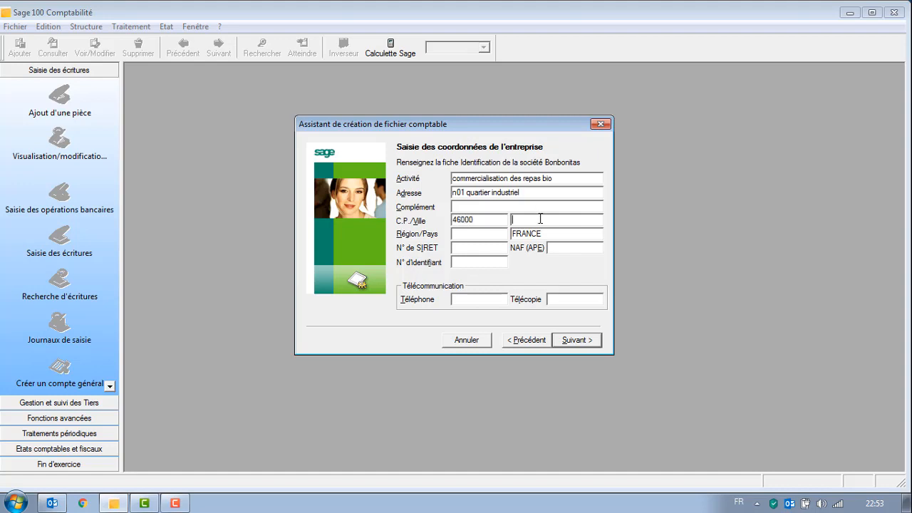
{"action": "type", "text": "safi"}
Step: Set the company's region to Mrk-Safi and its country to Maroc
{"action": "left_click", "coordinate": [498, 233]}
{"action": "type", "text": "Maroc"}
{"action": "key", "text": "BackSpace"}
{"action": "key", "text": "BackSpace"}
{"action": "key", "text": "BackSpace"}
{"action": "key", "text": "BackSpace"}
{"action": "key", "text": "BackSpace"}
{"action": "type", "text": "Ma"}
{"action": "key", "text": "BackSpace"}
{"action": "type", "text": "rk-Safi"}
{"action": "left_click_drag", "start_coordinate": [558, 228], "coordinate": [512, 233]}
{"action": "key", "text": "BackSpace"}
{"action": "type", "text": "Maroc"}
Step: Enter the company's SIRET number, leave the NAF code, phone and fax blank, and continue to the fiscal year definition
{"action": "left_click", "coordinate": [490, 251]}
{"action": "type", "text": "3"}
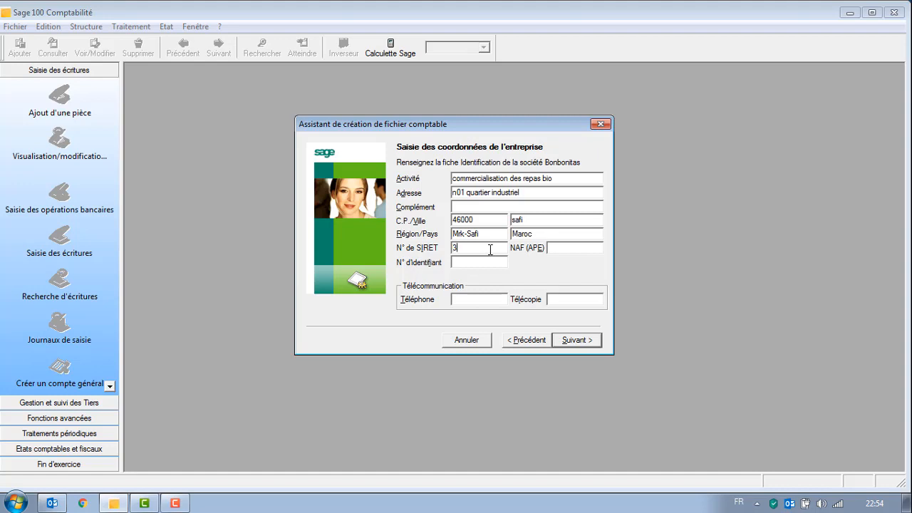
{"action": "type", "text": "303330"}
{"action": "left_click", "coordinate": [601, 246]}
{"action": "left_click", "coordinate": [460, 300]}
{"action": "left_click", "coordinate": [570, 299]}
{"action": "left_click", "coordinate": [579, 344]}
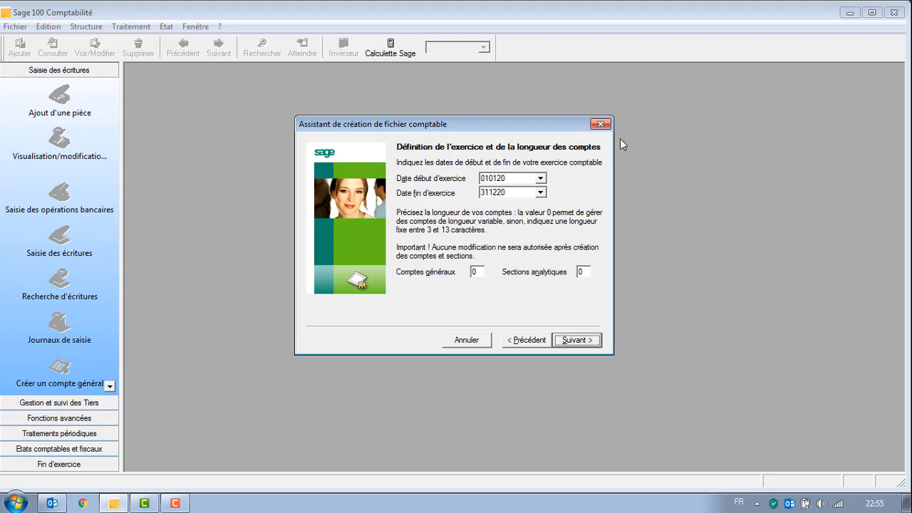
Step: Set the start date of the fiscal year to 1 March 2020
{"action": "left_click", "coordinate": [541, 179]}
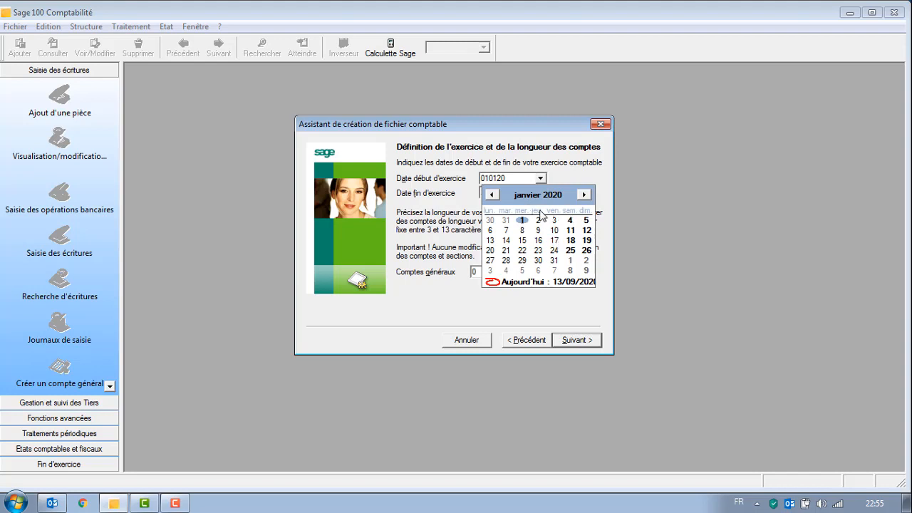
{"action": "left_click", "coordinate": [583, 195]}
{"action": "left_click", "coordinate": [583, 194]}
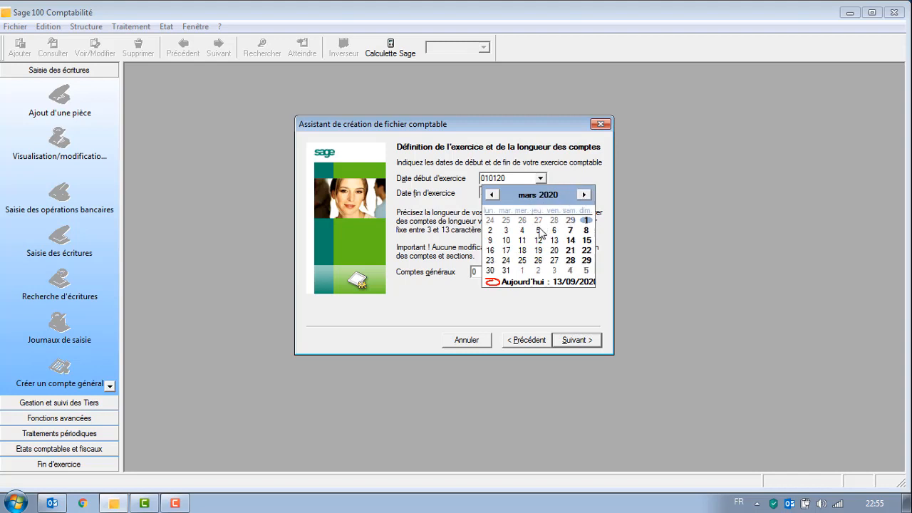
{"action": "left_click", "coordinate": [583, 222]}
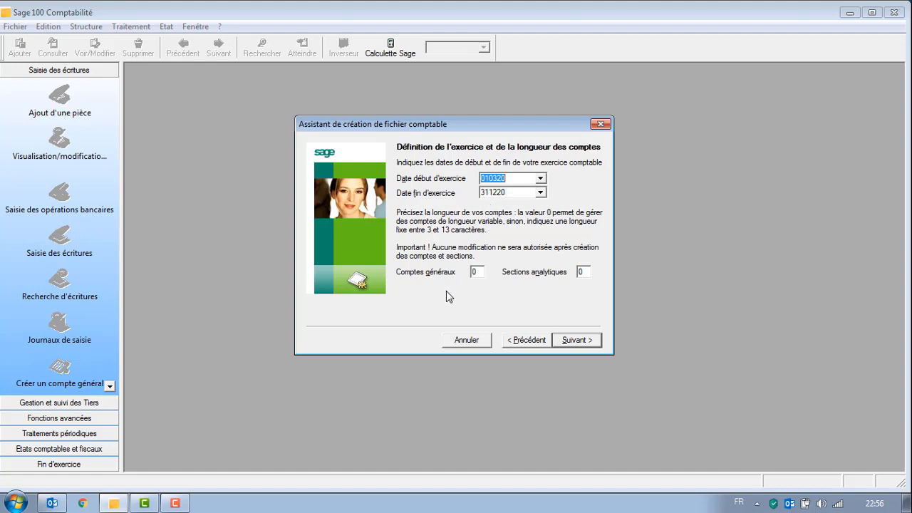
Step: Set the length of the general accounts to 8 characters and continue to the bookkeeping currency settings
{"action": "left_click", "coordinate": [482, 271]}
{"action": "key", "text": "BackSpace"}
{"action": "type", "text": "8"}
{"action": "left_click", "coordinate": [578, 340]}
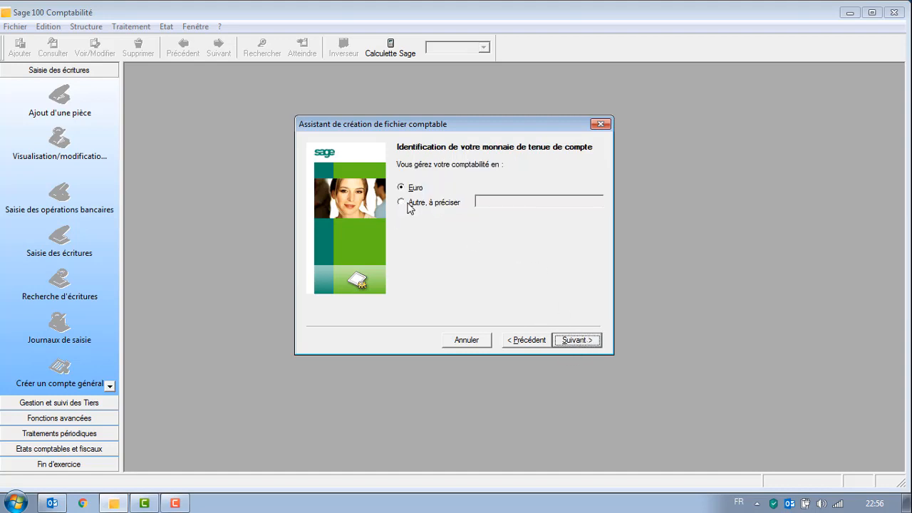
Step: Specify MAD as the bookkeeping currency instead of the euro
{"action": "left_click", "coordinate": [411, 205]}
{"action": "left_click", "coordinate": [518, 198]}
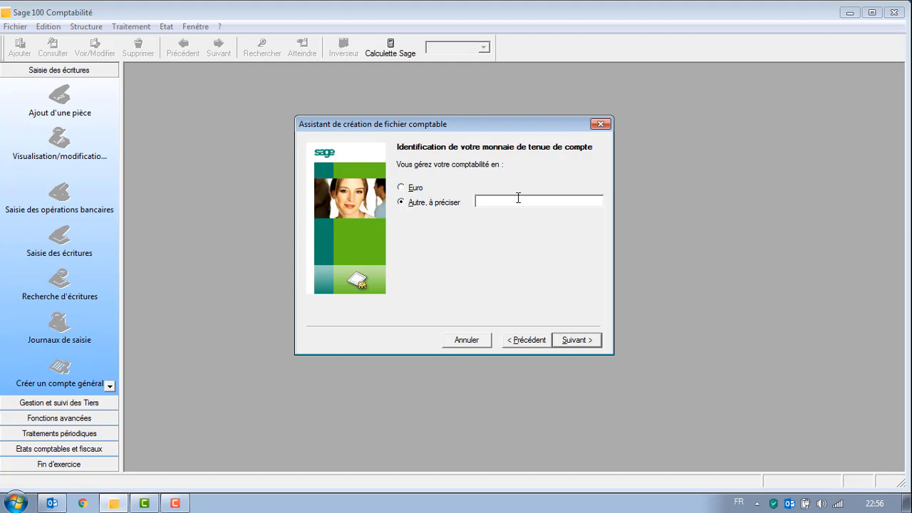
{"action": "type", "text": "MAD"}
{"action": "left_click", "coordinate": [584, 340]}
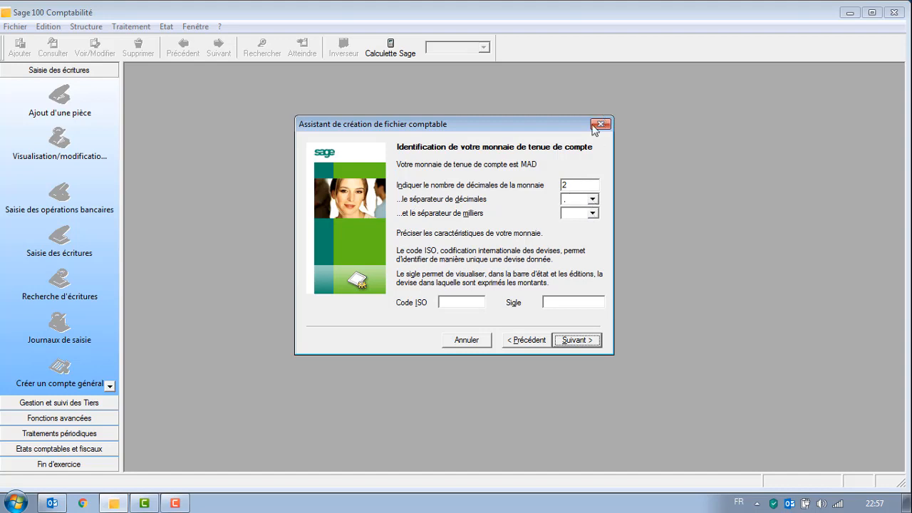
Step: Give the currency the ISO code MAD and the symbol DH
{"action": "left_click", "coordinate": [454, 302]}
{"action": "type", "text": "MAD"}
{"action": "left_click", "coordinate": [589, 303]}
{"action": "type", "text": "DH"}
{"action": "left_click", "coordinate": [577, 340]}
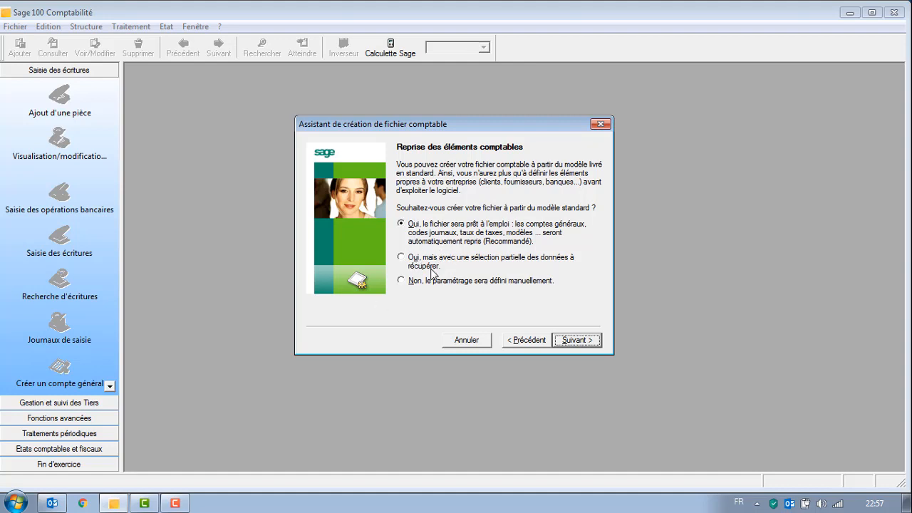
Step: Choose to define the settings manually without the standard model, and open the browser for the accounting file's name and location
{"action": "left_click", "coordinate": [400, 281]}
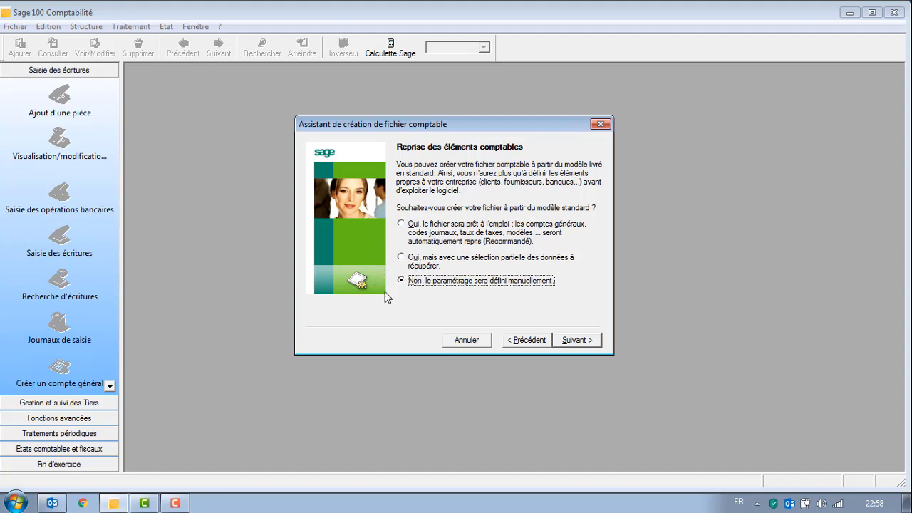
{"action": "left_click", "coordinate": [573, 345]}
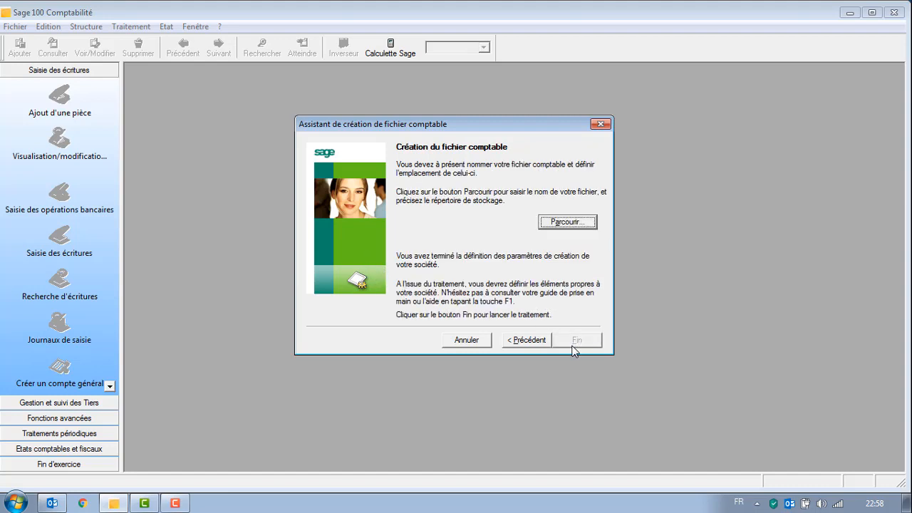
{"action": "left_click", "coordinate": [577, 228]}
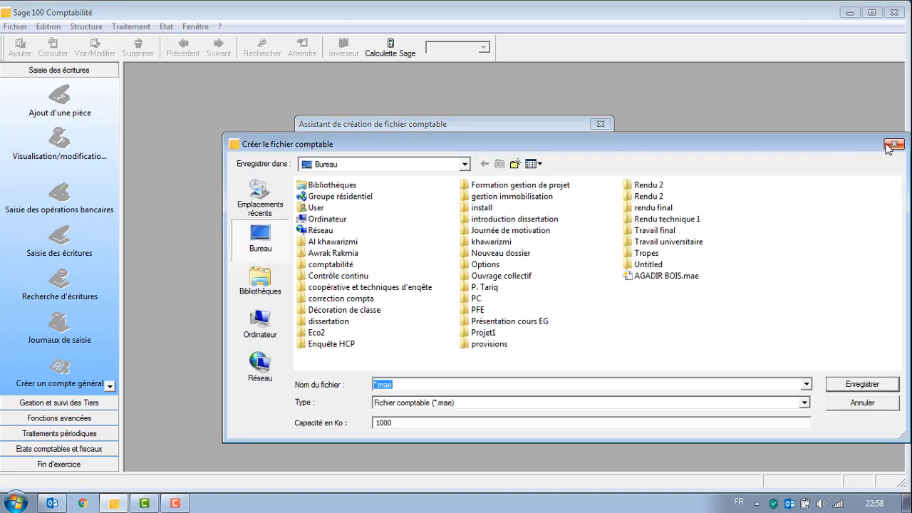
{"action": "left_click", "coordinate": [894, 145]}
{"action": "left_click", "coordinate": [566, 225]}
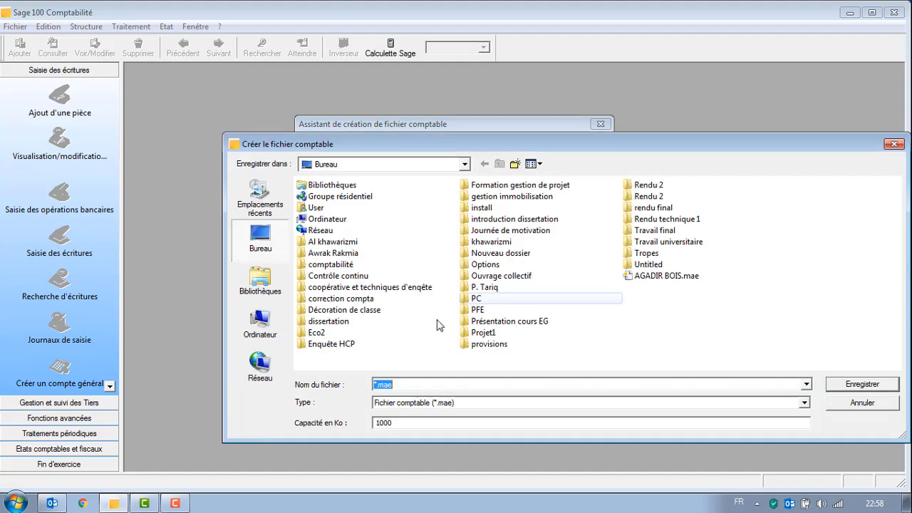
Step: Save the accounting file on the desktop as Bonbonitas.mae and finish its creation
{"action": "left_click", "coordinate": [374, 385]}
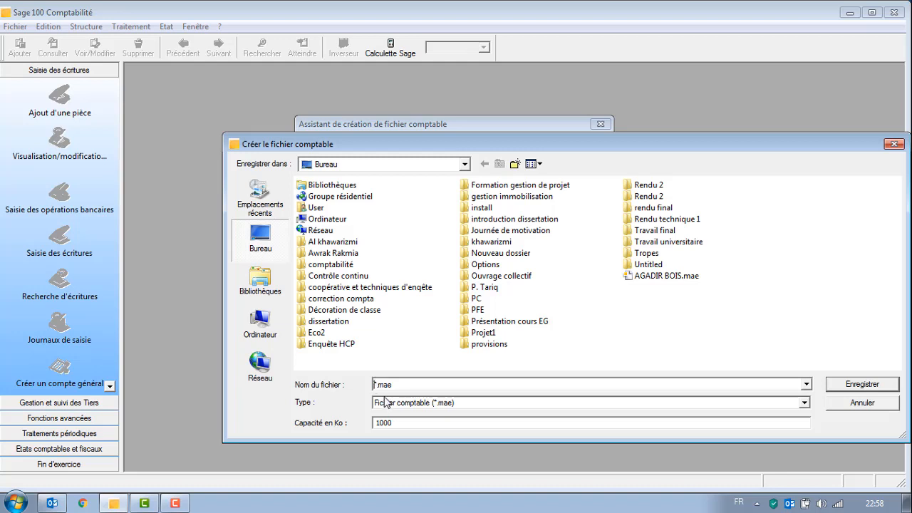
{"action": "type", "text": "Bonbi"}
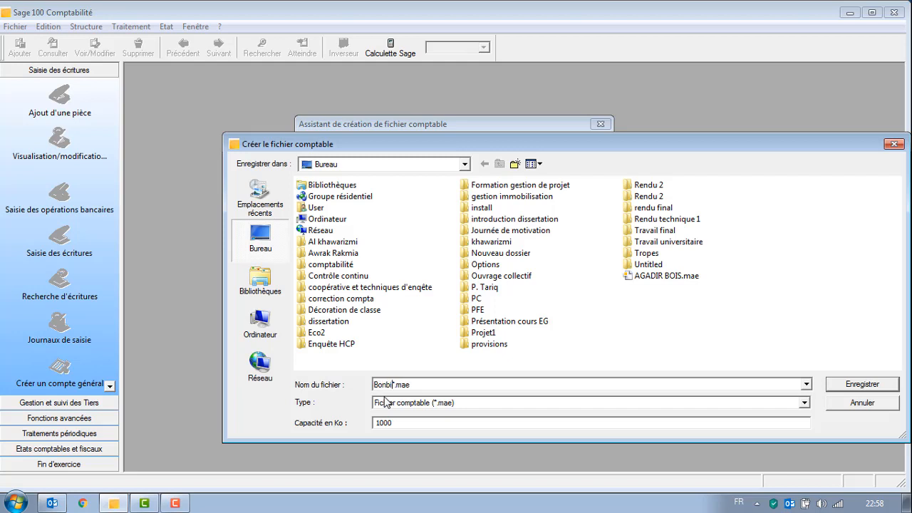
{"action": "key", "text": "BackSpace"}
{"action": "type", "text": "onitas"}
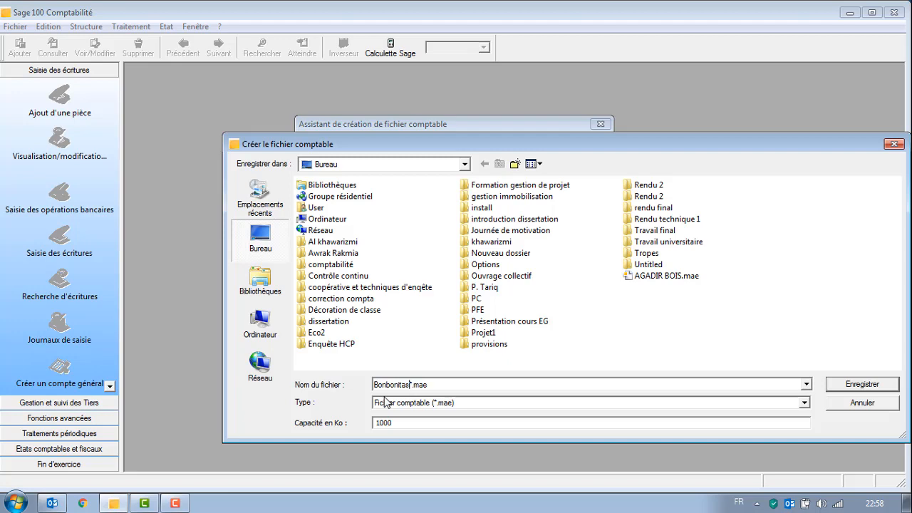
{"action": "left_click", "coordinate": [853, 385]}
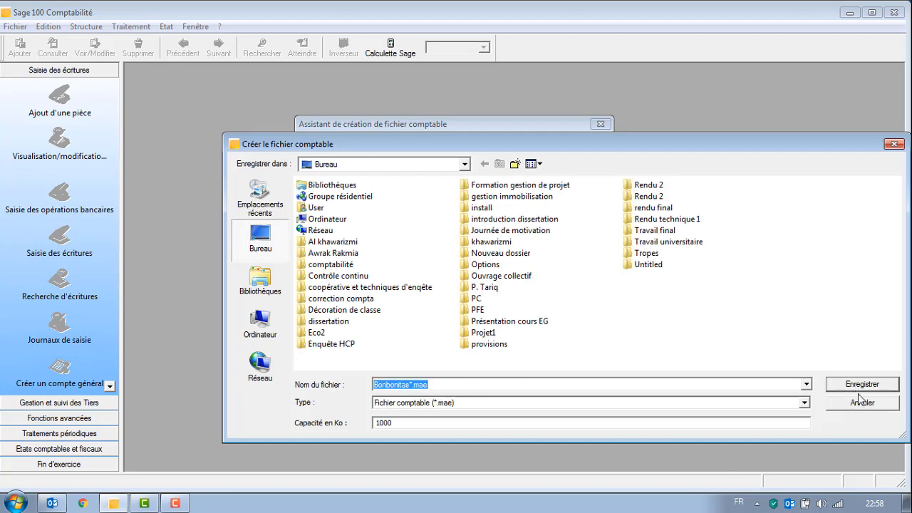
{"action": "left_click", "coordinate": [860, 387]}
{"action": "left_click", "coordinate": [875, 387]}
{"action": "left_click", "coordinate": [868, 389]}
{"action": "left_click", "coordinate": [413, 385]}
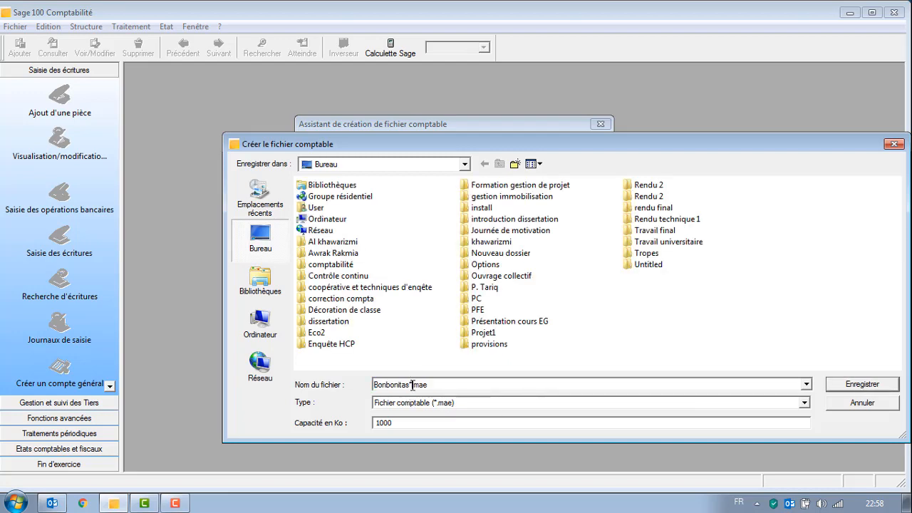
{"action": "key", "text": "BackSpace"}
{"action": "left_click", "coordinate": [880, 385]}
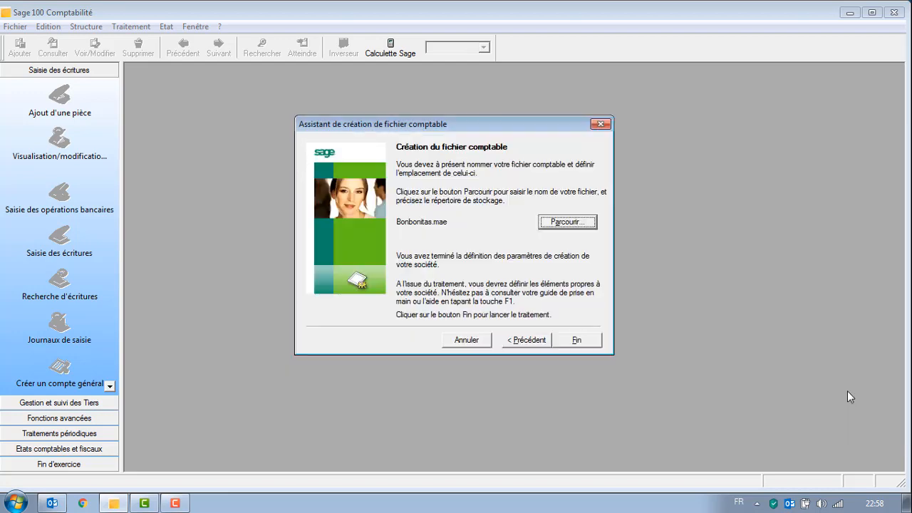
{"action": "left_click", "coordinate": [579, 342]}
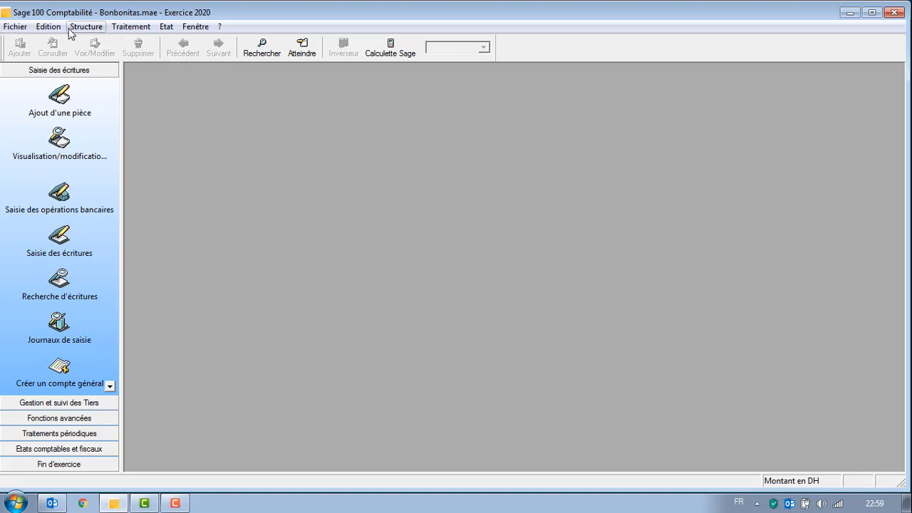
Step: Check the contents of the chart of accounts and the analytical plan in the new Bonbonitas file
{"action": "left_click", "coordinate": [96, 32]}
{"action": "left_click", "coordinate": [109, 43]}
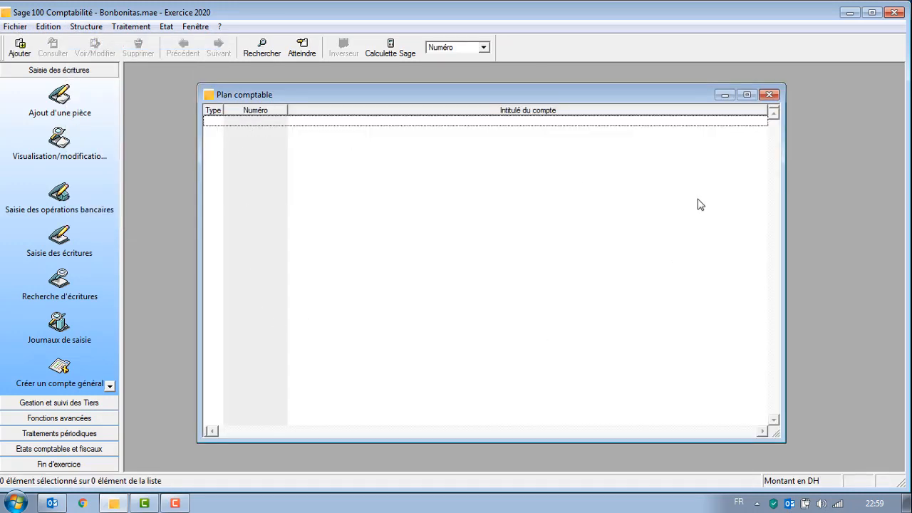
{"action": "left_click", "coordinate": [769, 95]}
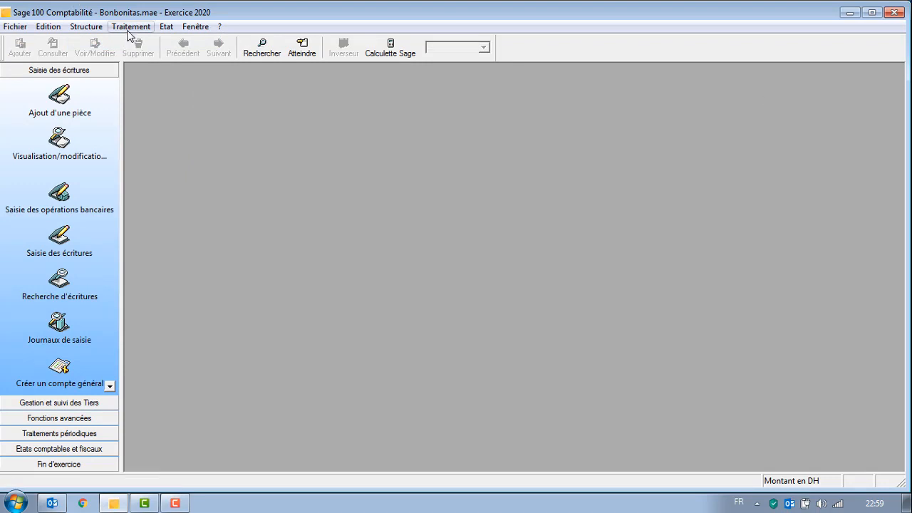
{"action": "left_click", "coordinate": [130, 28]}
{"action": "mouse_move", "coordinate": [86, 27]}
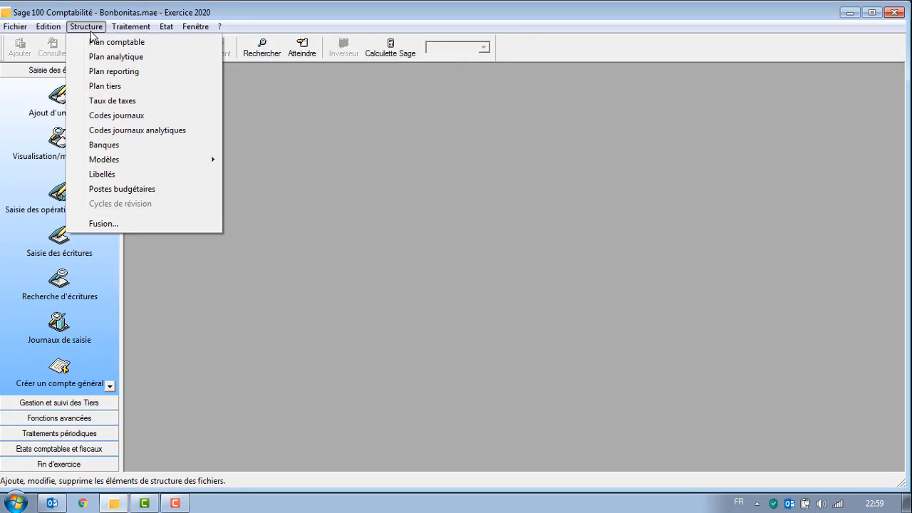
{"action": "left_click", "coordinate": [110, 64]}
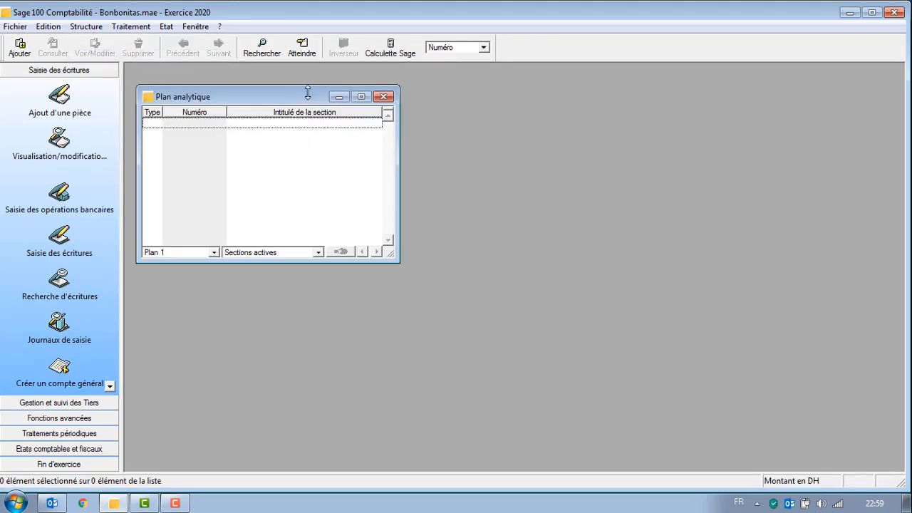
{"action": "left_click", "coordinate": [383, 99]}
Step: Check the list of tax rates in the Bonbonitas file
{"action": "left_click", "coordinate": [87, 27]}
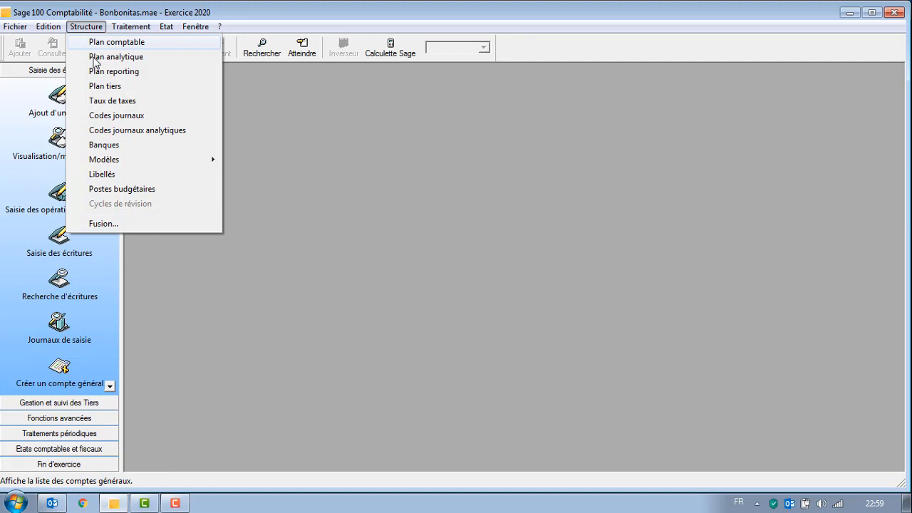
{"action": "left_click", "coordinate": [107, 99]}
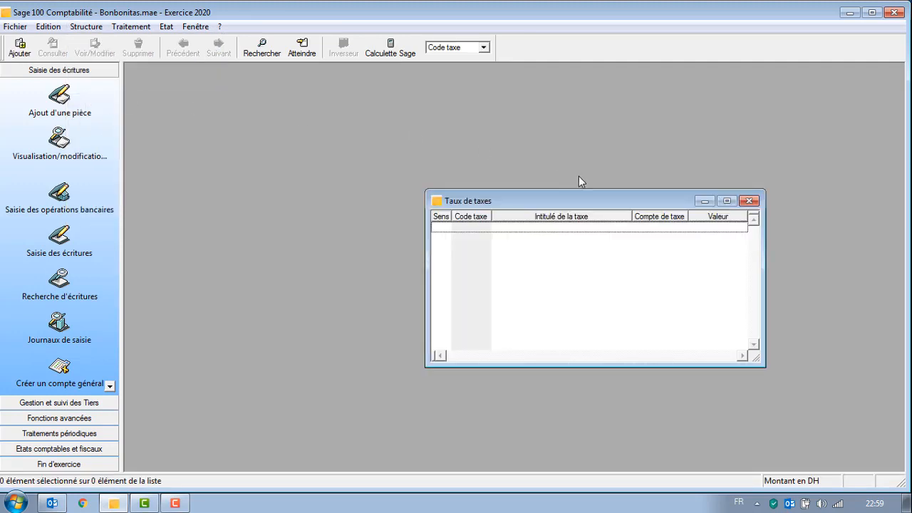
{"action": "left_click", "coordinate": [749, 201]}
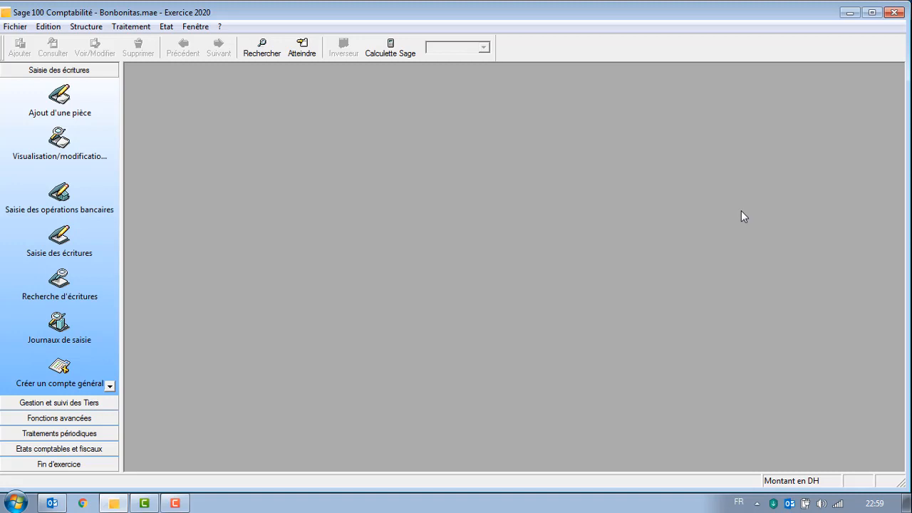
Step: Close the Bonbonitas file, open AGADIR BOIS.mae from the desktop and examine its chart of accounts
{"action": "left_click", "coordinate": [900, 14]}
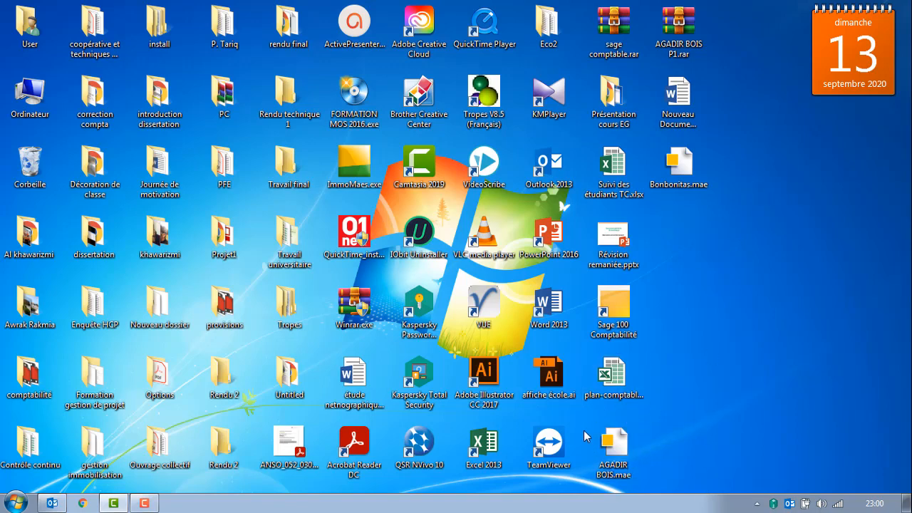
{"action": "double_click", "coordinate": [622, 454]}
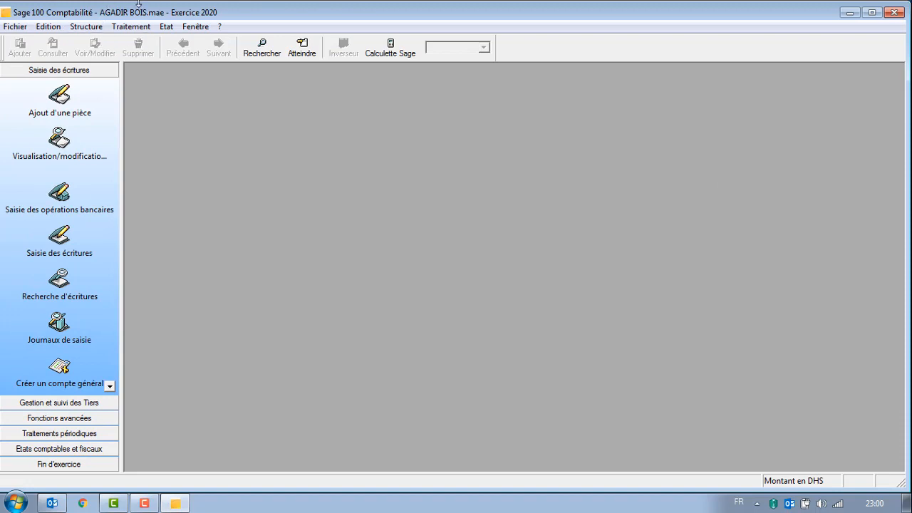
{"action": "left_click", "coordinate": [94, 27]}
{"action": "left_click", "coordinate": [102, 42]}
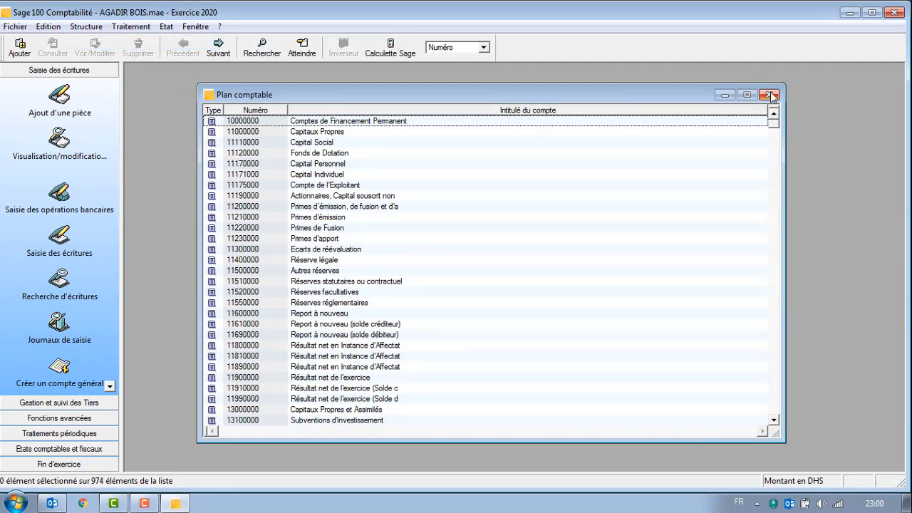
Step: Look through the general accounts in the AGADIR BOIS chart of accounts down to the depreciation accounts, then close the list
{"action": "scroll", "coordinate": [464, 199], "scroll_direction": "down", "scroll_amount": 20}
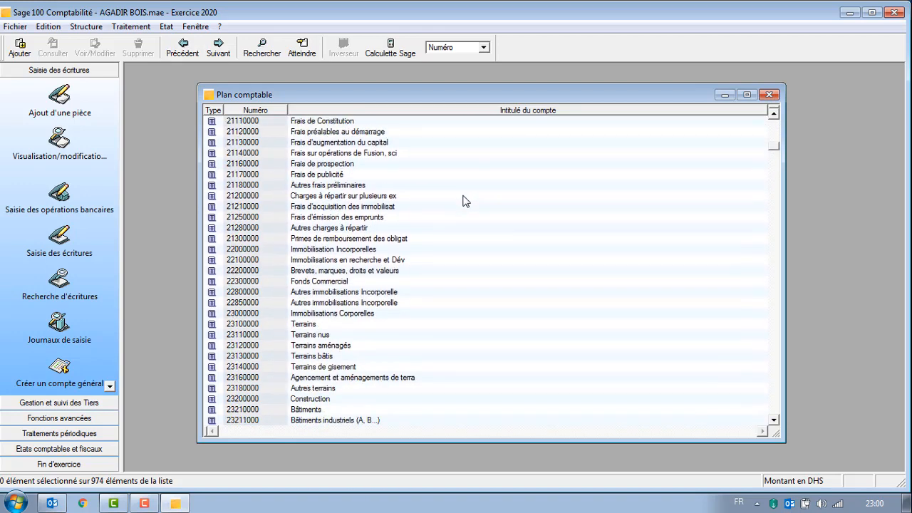
{"action": "scroll", "coordinate": [464, 199], "scroll_direction": "down", "scroll_amount": 20}
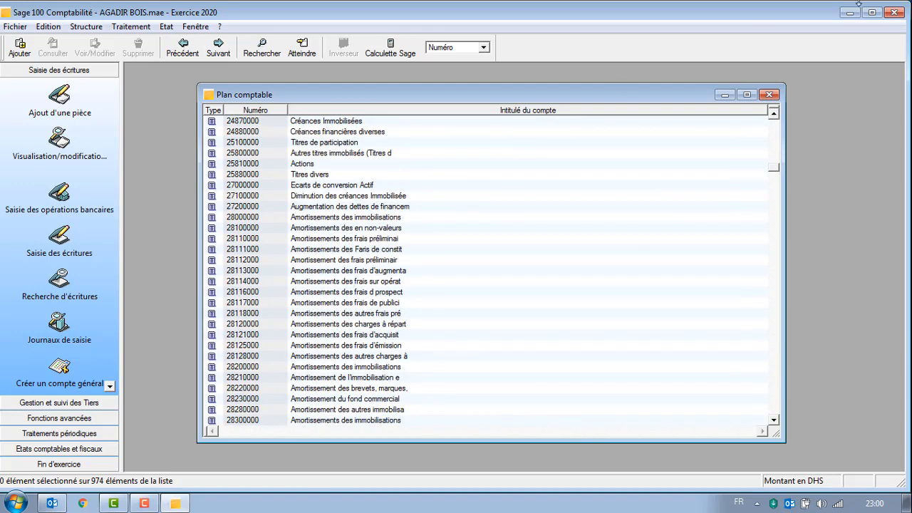
{"action": "left_click", "coordinate": [770, 94]}
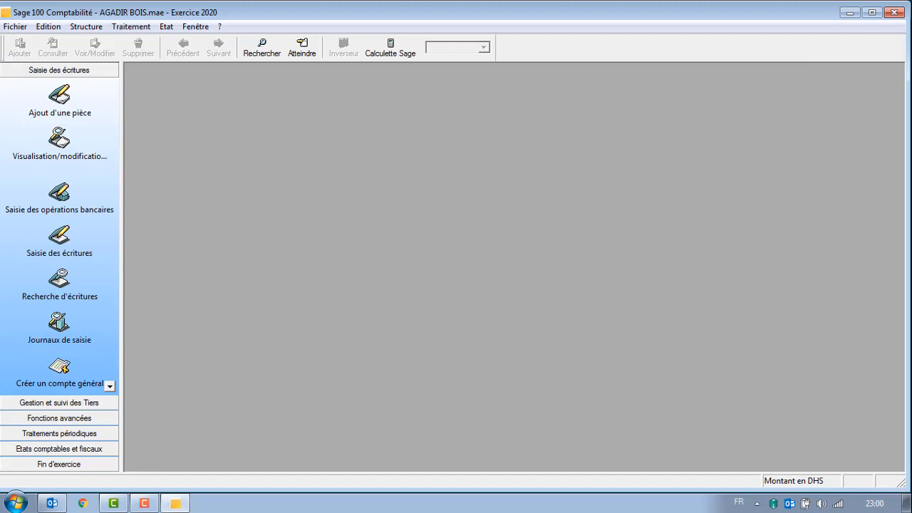
Step: Leave the AGADIR BOIS file, return to the Bonbonitas file, and check its chart of accounts for comparison before closing the list
{"action": "left_click", "coordinate": [906, 13]}
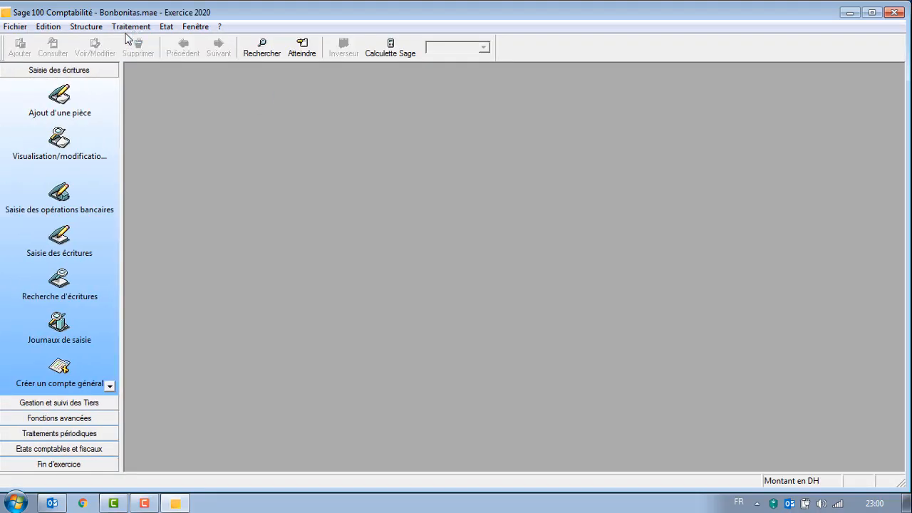
{"action": "left_click", "coordinate": [98, 28]}
{"action": "left_click", "coordinate": [104, 41]}
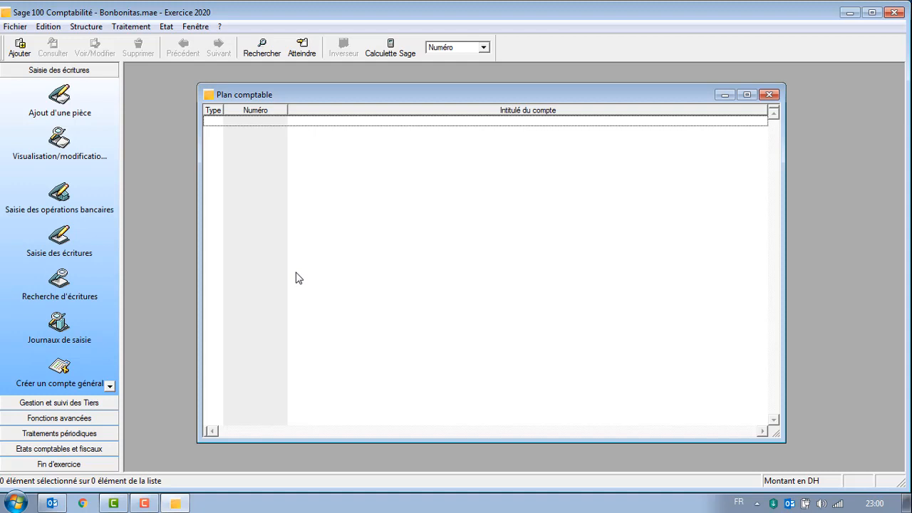
{"action": "left_click", "coordinate": [768, 94]}
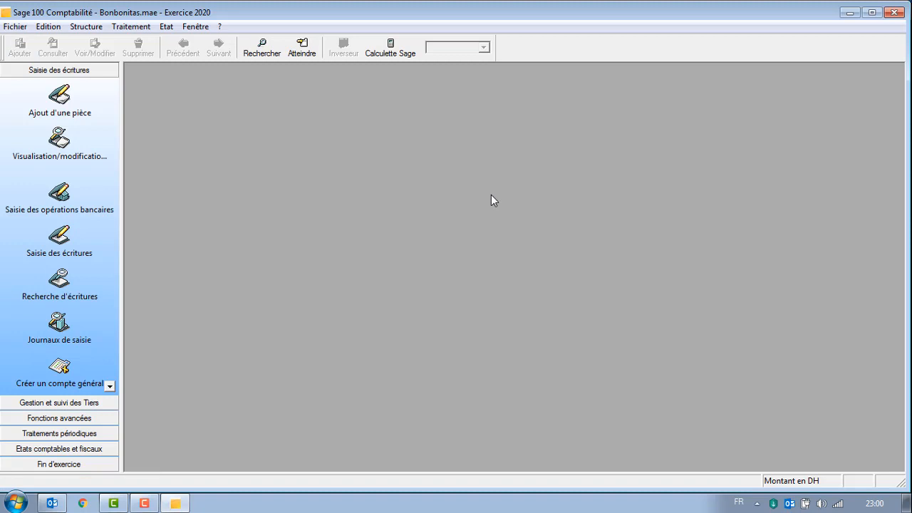